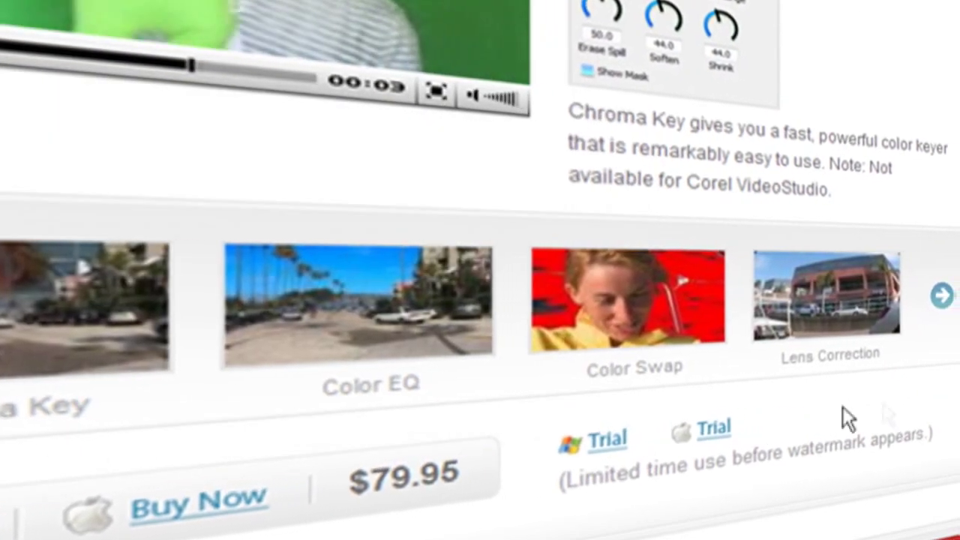
Step: Advance the NewBlueFX effects showcase two sets to reveal Picture-In-Picture
{"action": "left_click", "coordinate": [938, 307]}
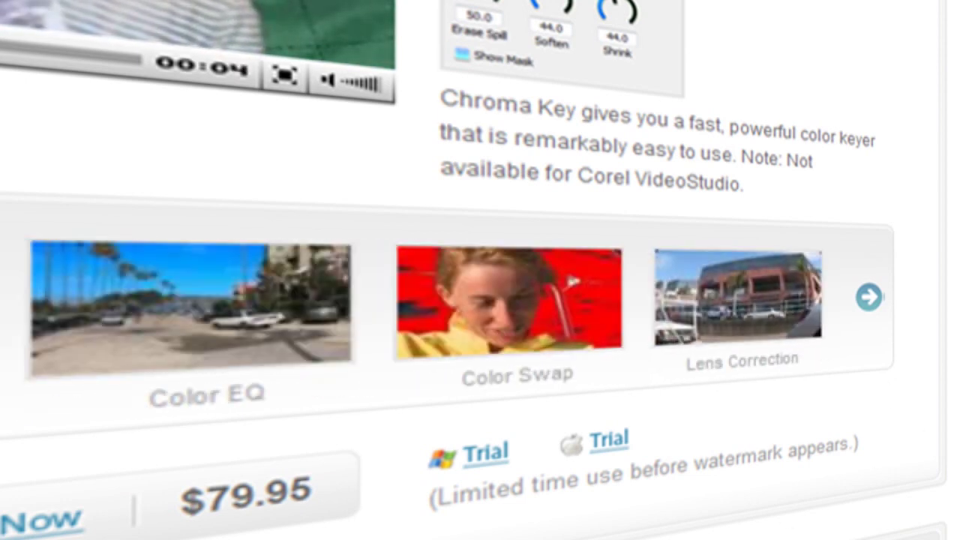
{"action": "left_click", "coordinate": [879, 308]}
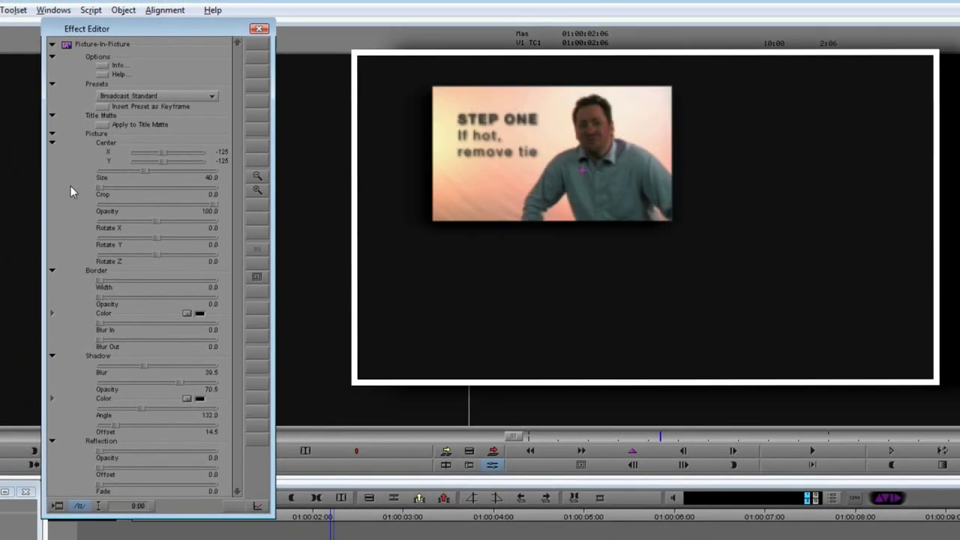
Step: Move the STEP ONE inset to Center Y -20 and enlarge it to size 70
{"action": "left_click", "coordinate": [162, 161]}
{"action": "left_click_drag", "start_coordinate": [165, 162], "coordinate": [166, 155]}
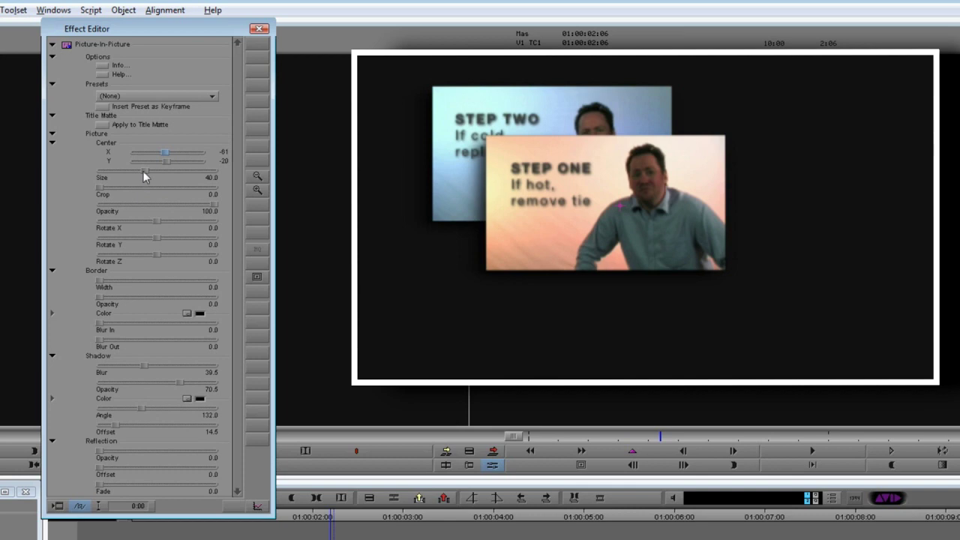
{"action": "type", "text": "70"}
{"action": "key", "text": "Return"}
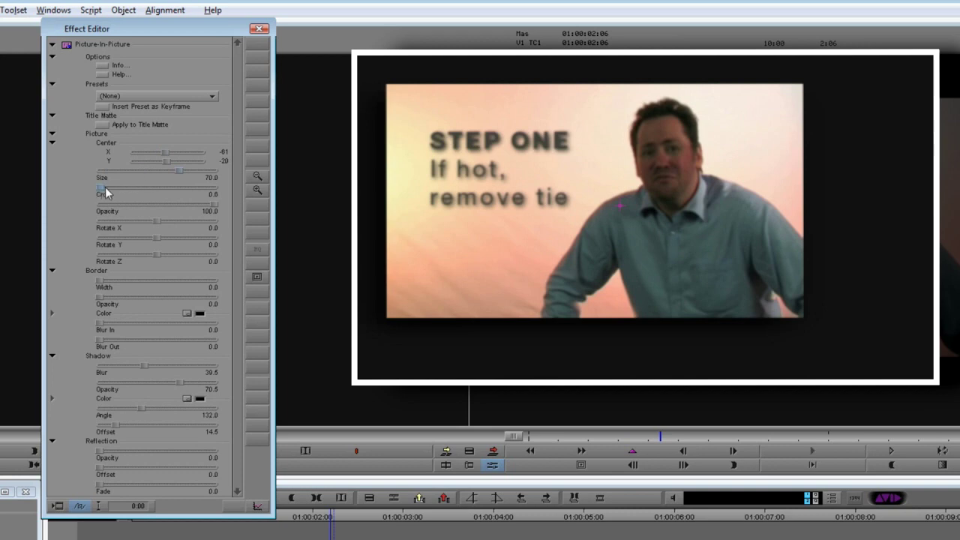
Step: Crop the inset's edges and lower its opacity so STEP TWO shows through
{"action": "left_click_drag", "start_coordinate": [105, 187], "coordinate": [58, 187]}
{"action": "left_click_drag", "start_coordinate": [196, 203], "coordinate": [233, 205]}
{"action": "left_click", "coordinate": [244, 525]}
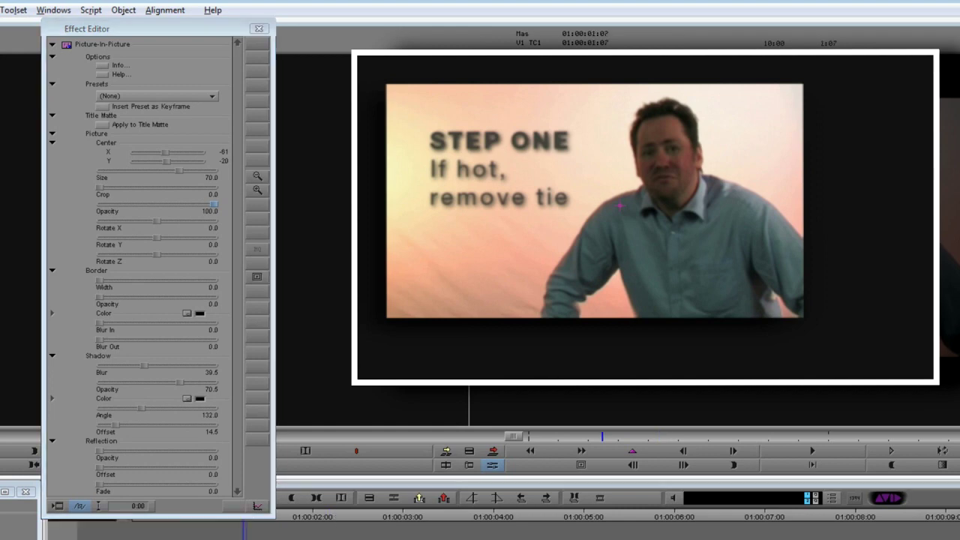
Step: Place the STEP TWO inset at centre 265/41, size 35, with Rotate Y 59.3
{"action": "left_click", "coordinate": [165, 153]}
{"action": "left_click_drag", "start_coordinate": [169, 156], "coordinate": [173, 154]}
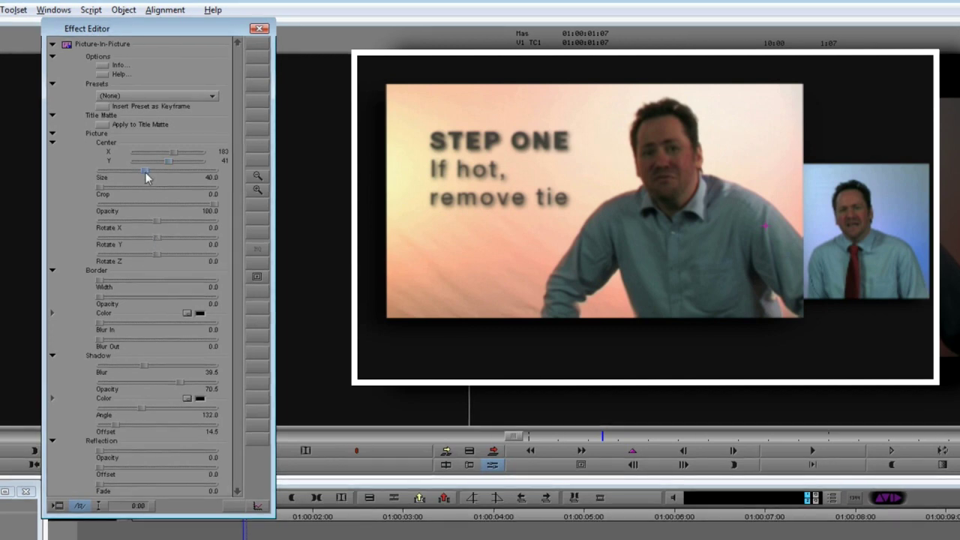
{"action": "left_click_drag", "start_coordinate": [146, 172], "coordinate": [144, 172]}
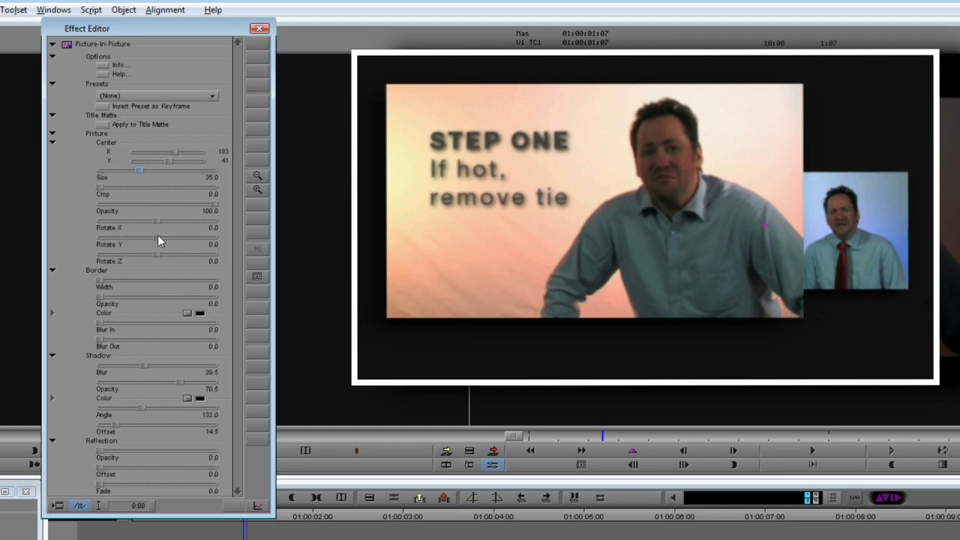
{"action": "left_click_drag", "start_coordinate": [156, 237], "coordinate": [177, 239]}
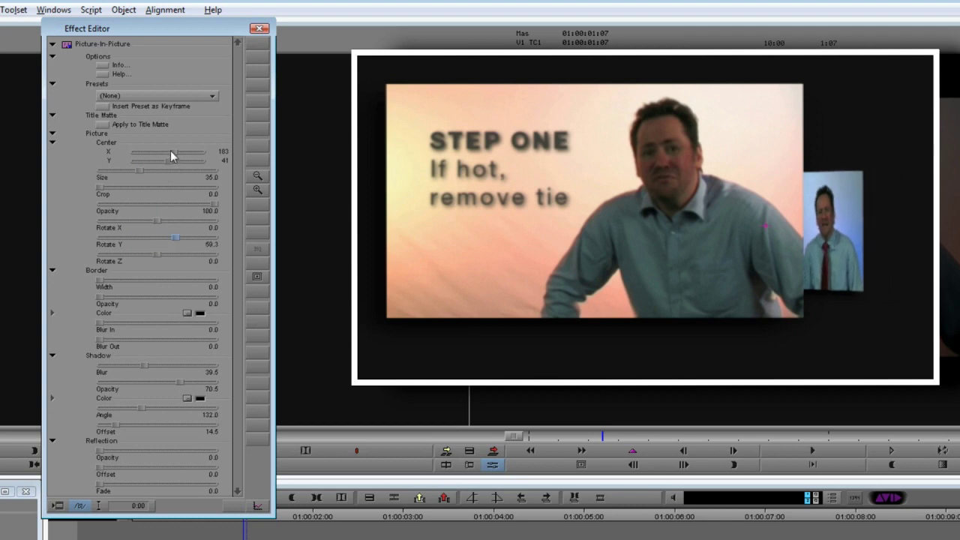
{"action": "left_click_drag", "start_coordinate": [170, 150], "coordinate": [177, 155]}
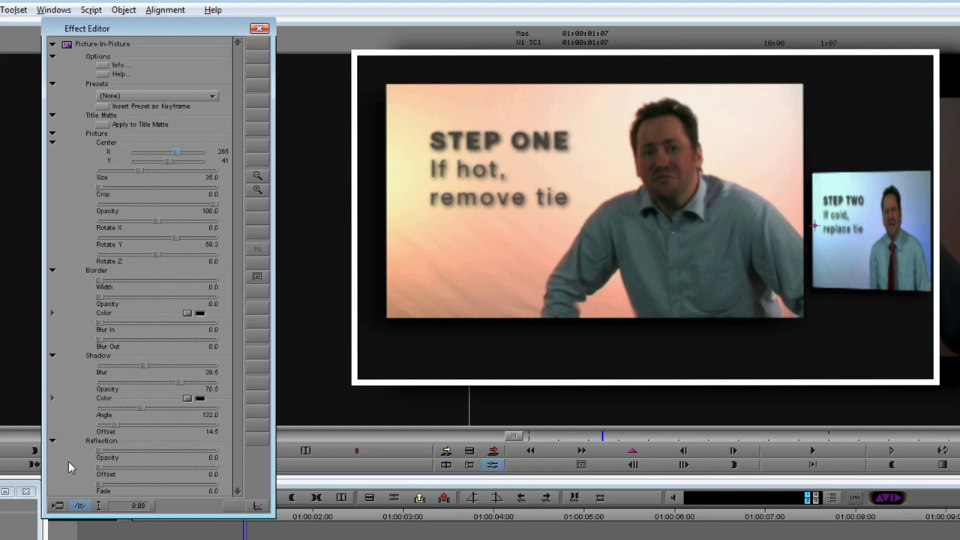
{"action": "left_click", "coordinate": [130, 94]}
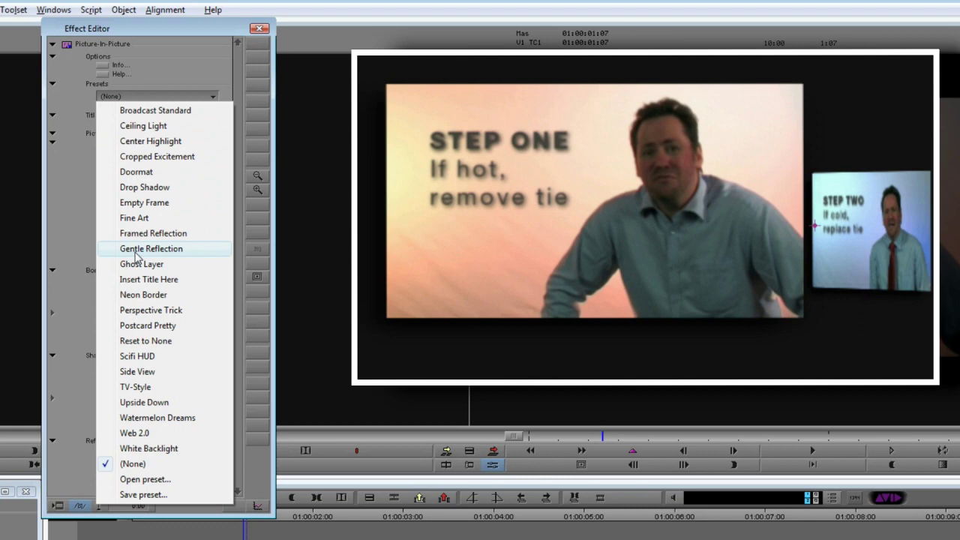
Step: Leave the preset at (None) and show keyframe graphs for every parameter
{"action": "left_click", "coordinate": [156, 97]}
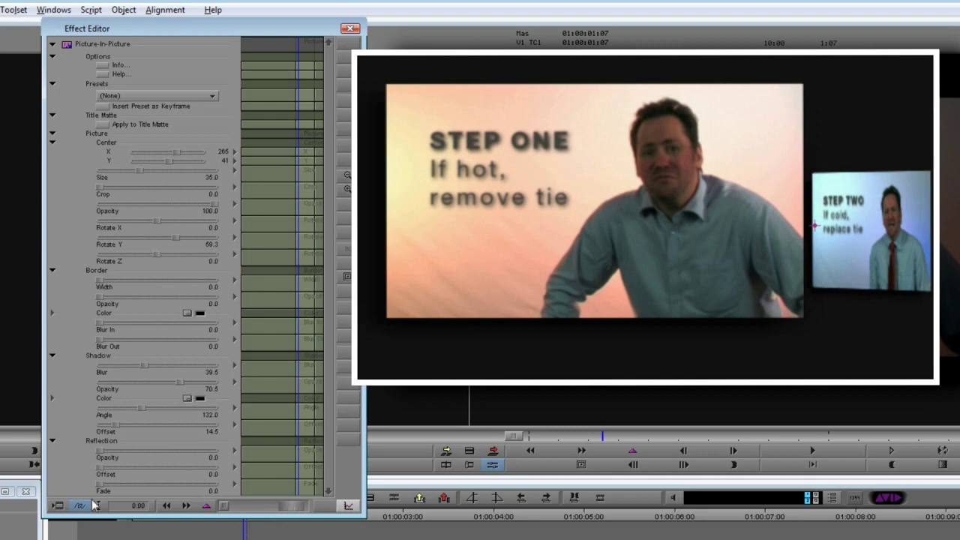
Step: Give the STEP ONE picture a reflection at opacity 80 with fade 40
{"action": "left_click", "coordinate": [159, 529]}
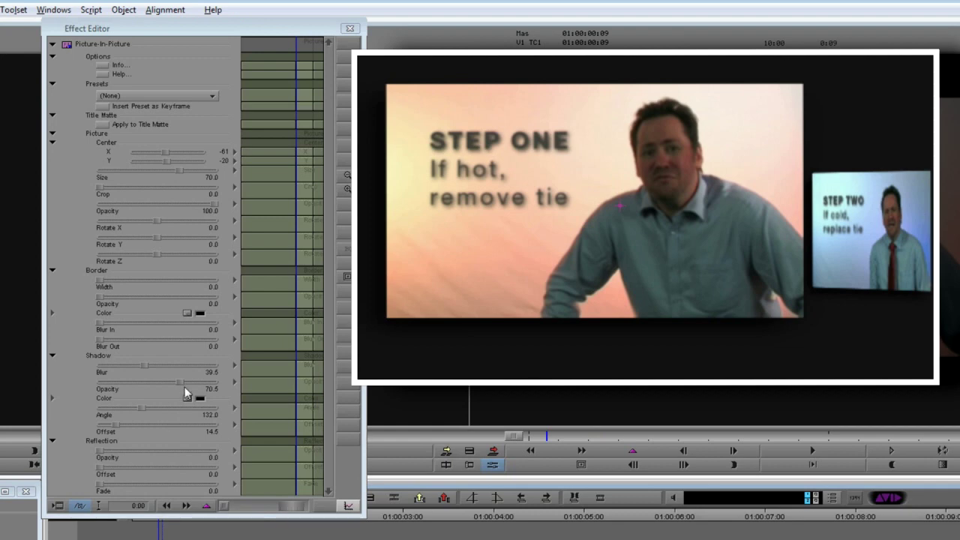
{"action": "left_click_drag", "start_coordinate": [102, 449], "coordinate": [198, 452]}
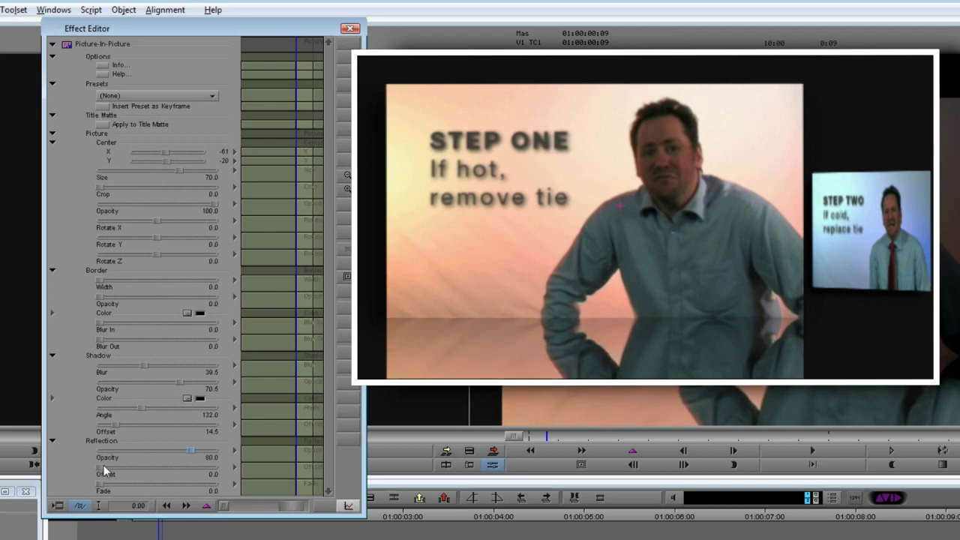
{"action": "mouse_move", "coordinate": [104, 465]}
{"action": "left_mouse_down"}
{"action": "mouse_move", "coordinate": [116, 465]}
{"action": "mouse_move", "coordinate": [96, 470]}
{"action": "left_mouse_up"}
{"action": "left_click_drag", "start_coordinate": [112, 484], "coordinate": [162, 492]}
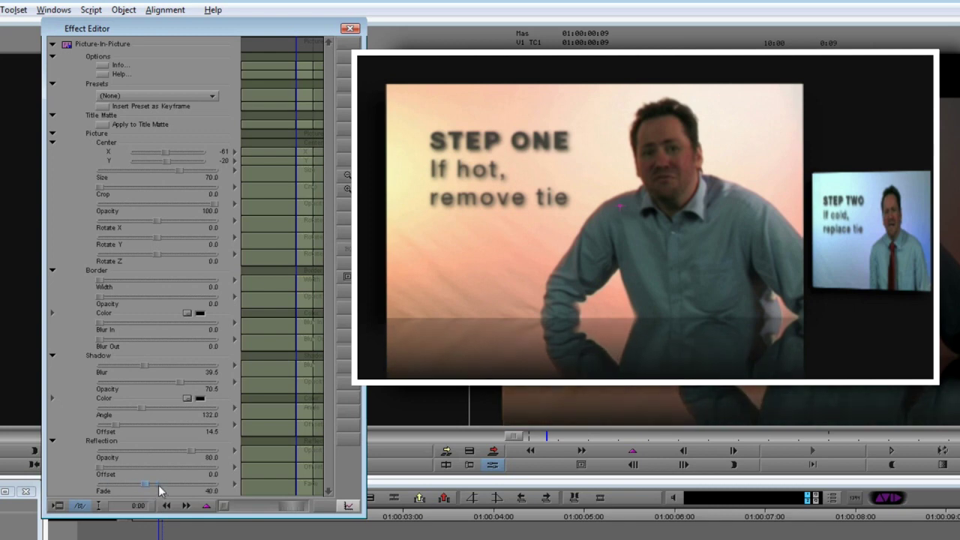
Step: Set the STEP TWO reflection to opacity 80 and fade 40
{"action": "key", "text": "Right"}
{"action": "key", "text": "Right"}
{"action": "key", "text": "Right"}
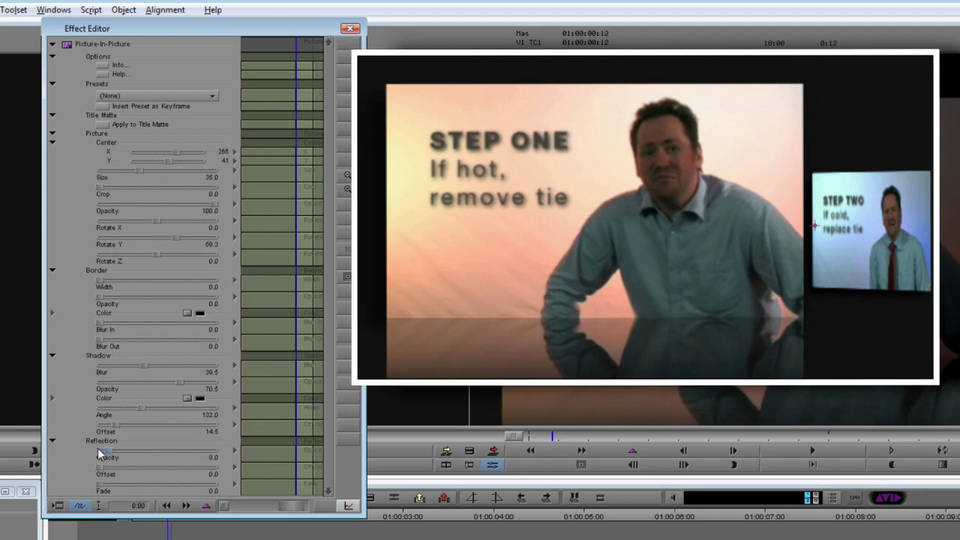
{"action": "left_click", "coordinate": [97, 447]}
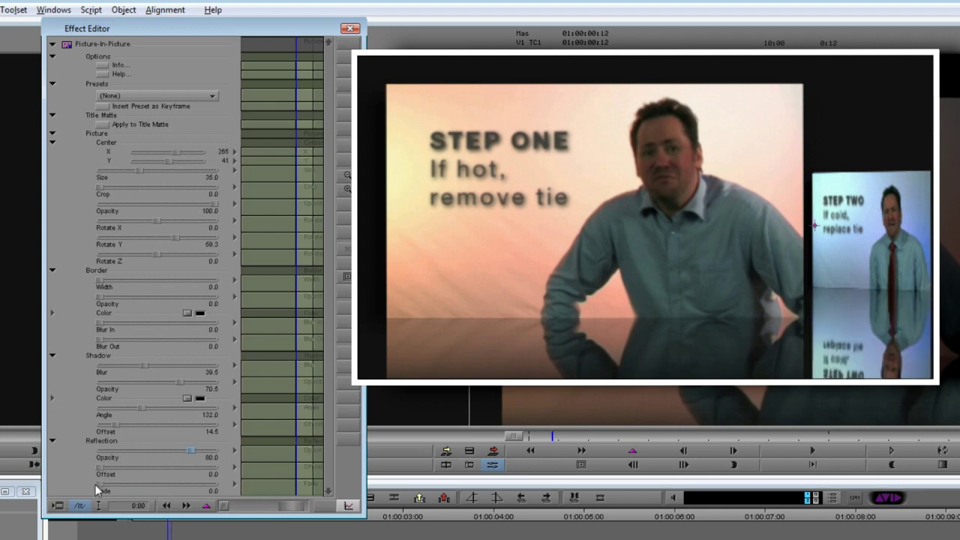
{"action": "left_click", "coordinate": [97, 484]}
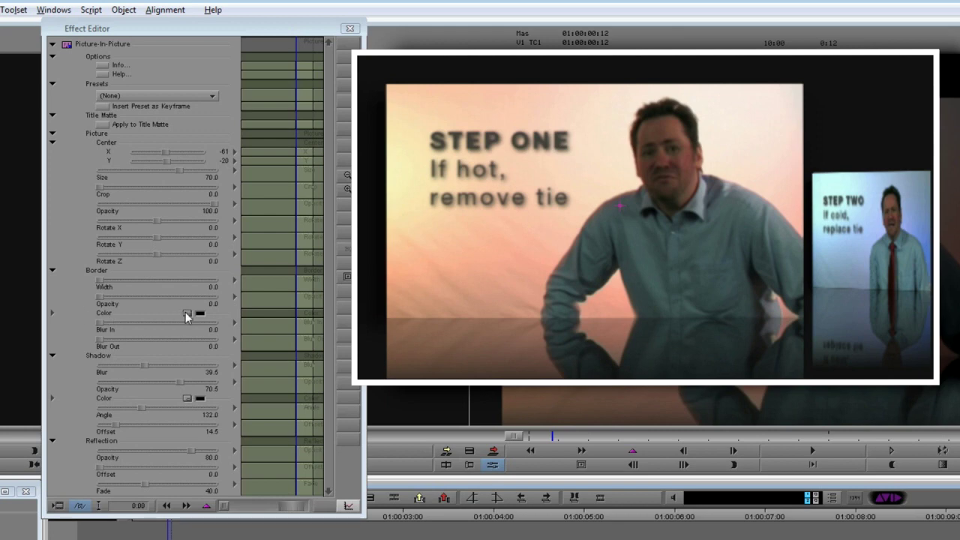
Step: Set the STEP ONE border width to 20 and border opacity to 100
{"action": "left_click", "coordinate": [97, 279]}
{"action": "type", "text": "20"}
{"action": "key", "text": "Return"}
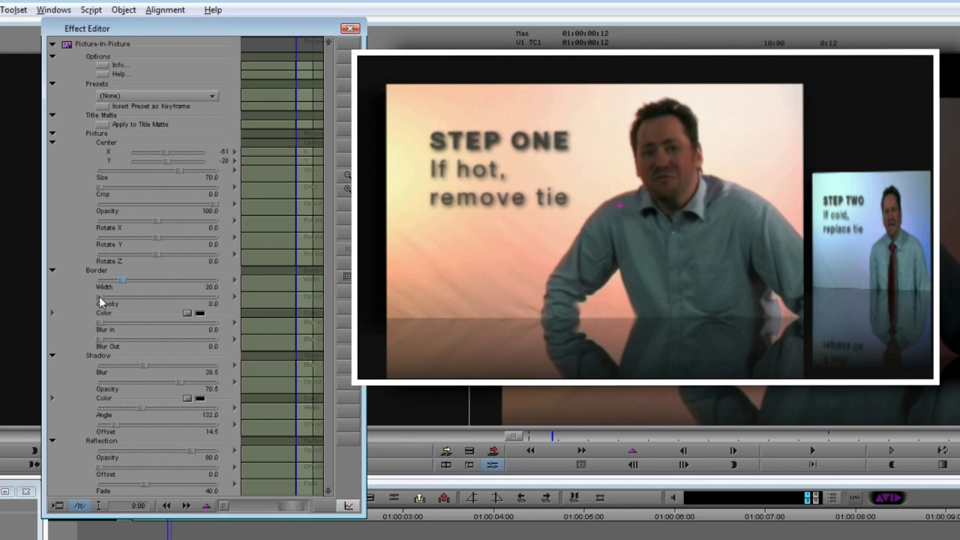
{"action": "type", "text": "100"}
{"action": "key", "text": "Return"}
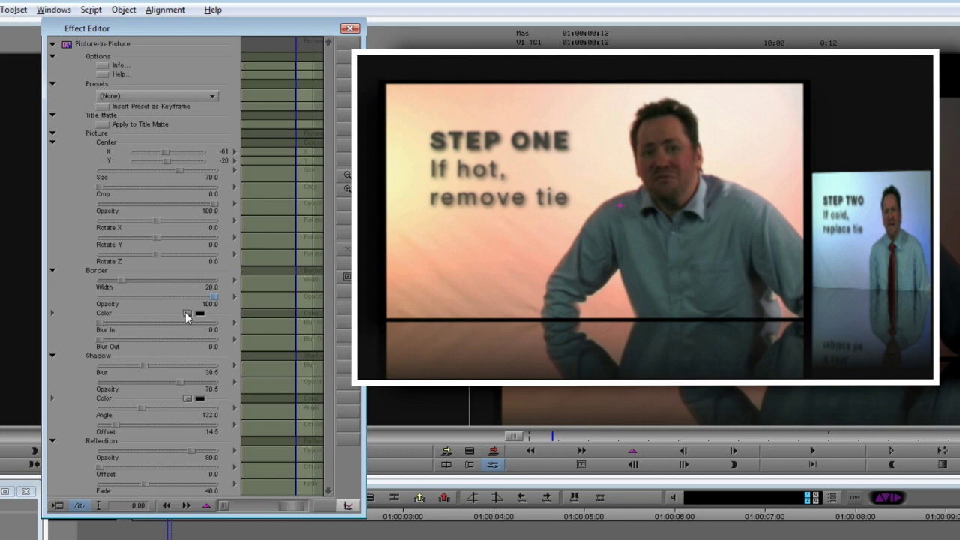
Step: Change the border colour to yellow using the colour picker
{"action": "left_click_drag", "start_coordinate": [187, 313], "coordinate": [204, 309]}
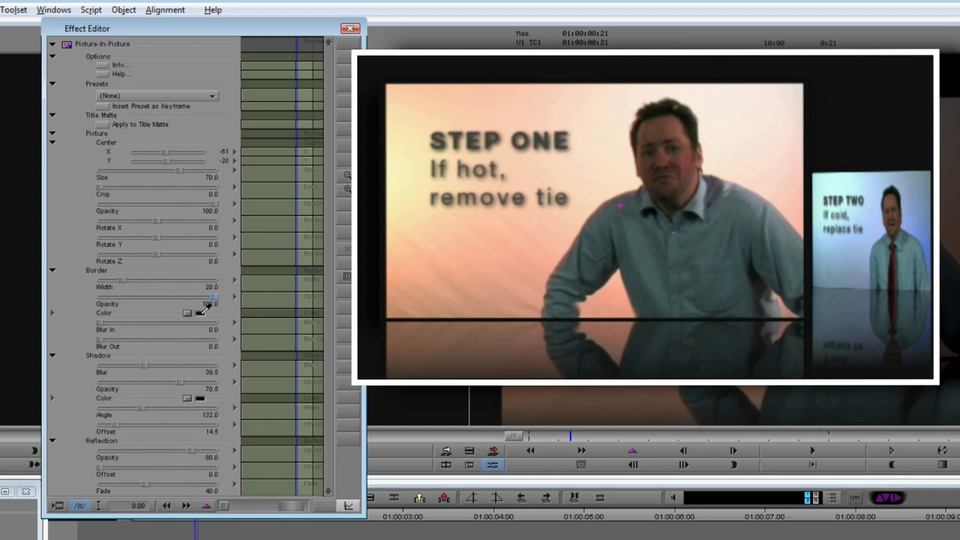
{"action": "left_click_drag", "start_coordinate": [204, 309], "coordinate": [446, 243]}
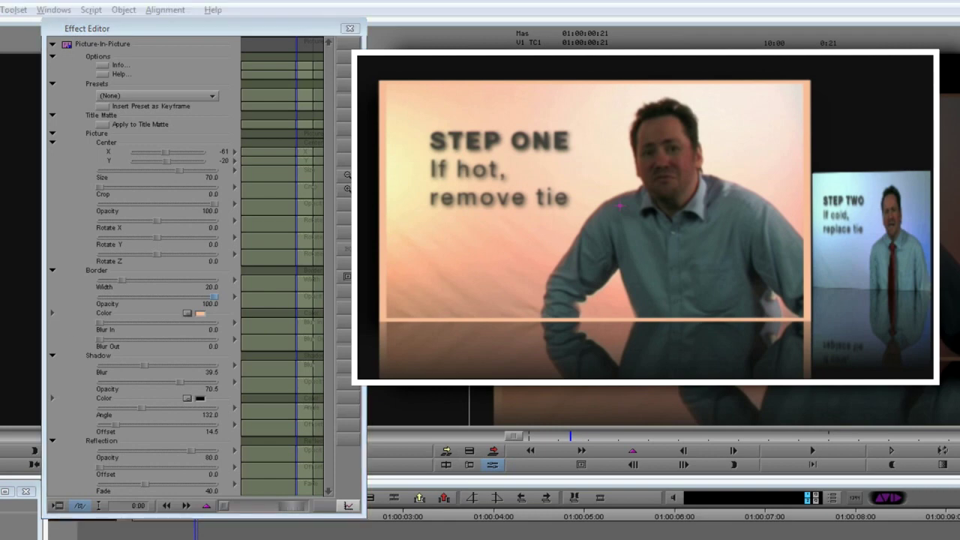
{"action": "key", "text": "Return"}
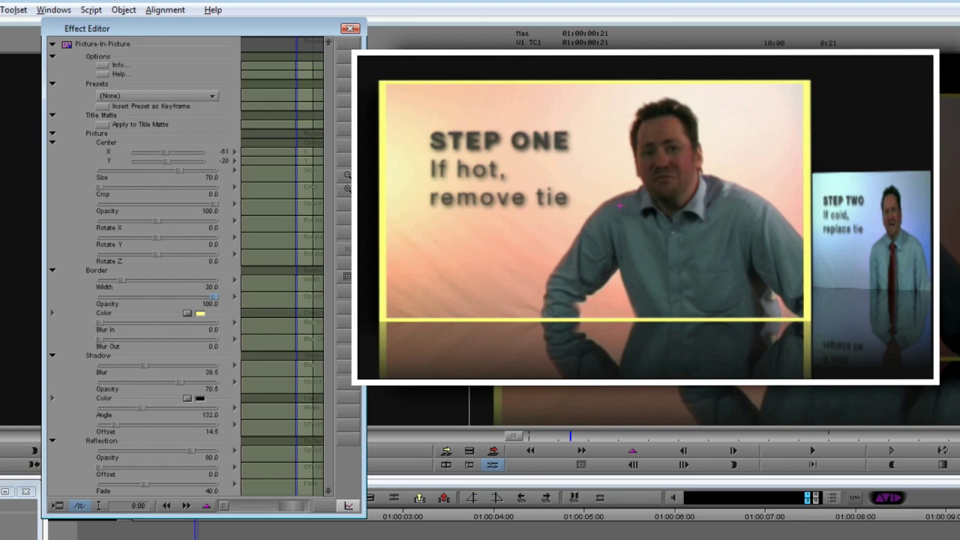
{"action": "key", "text": "space"}
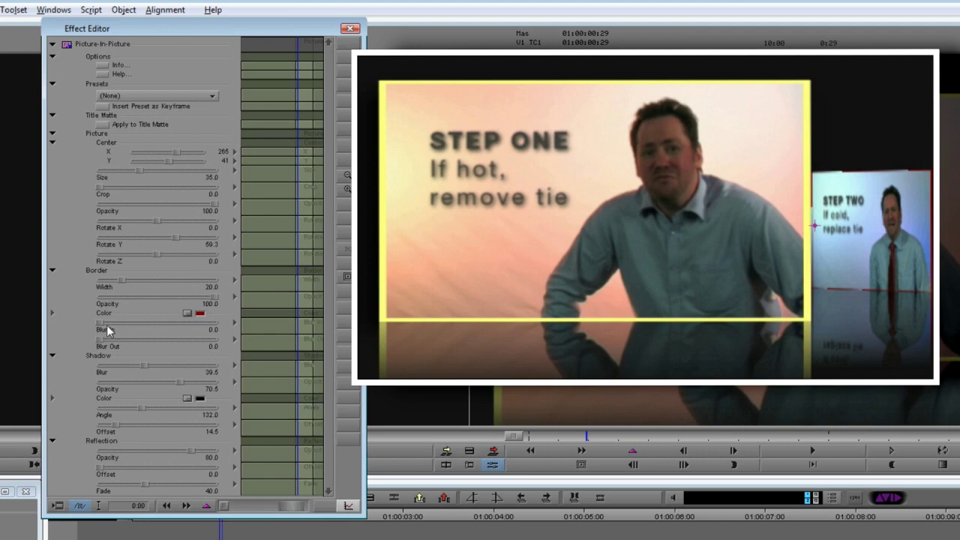
Step: Try the Border Blur In slider, then set the STEP TWO Shadow Blur to 42.1
{"action": "mouse_move", "coordinate": [104, 324]}
{"action": "left_mouse_down"}
{"action": "mouse_move", "coordinate": [135, 323]}
{"action": "mouse_move", "coordinate": [96, 322]}
{"action": "mouse_move", "coordinate": [137, 341]}
{"action": "mouse_move", "coordinate": [101, 342]}
{"action": "left_mouse_up"}
{"action": "left_click_drag", "start_coordinate": [145, 366], "coordinate": [204, 380]}
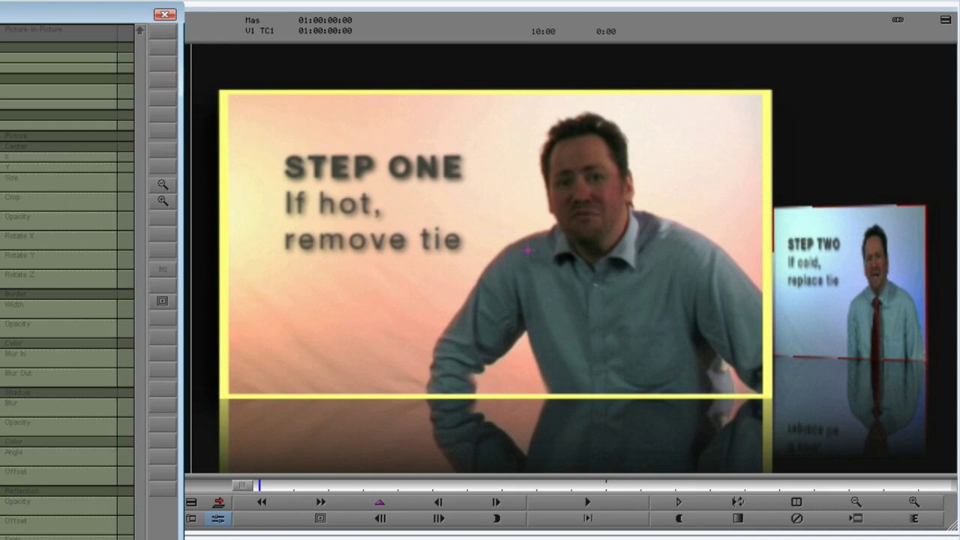
Step: Add Picture-In-Picture keyframes at 00:00, 05:00 and 07:00
{"action": "left_click", "coordinate": [379, 504]}
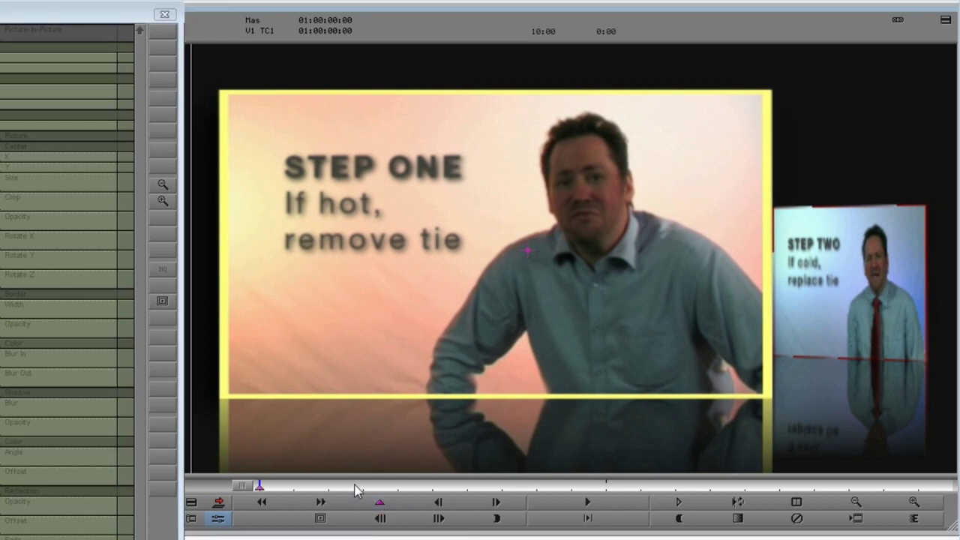
{"action": "left_click_drag", "start_coordinate": [357, 491], "coordinate": [607, 482]}
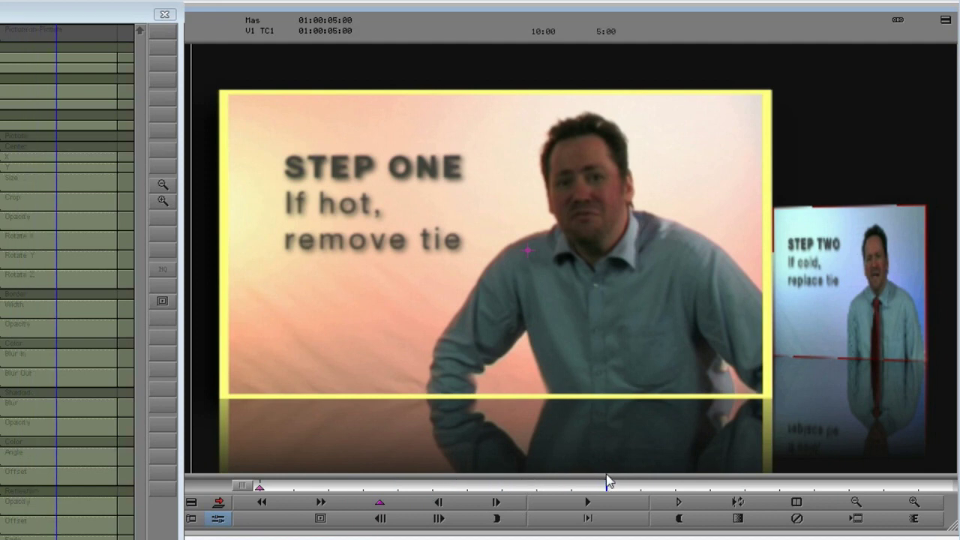
{"action": "left_click", "coordinate": [381, 505]}
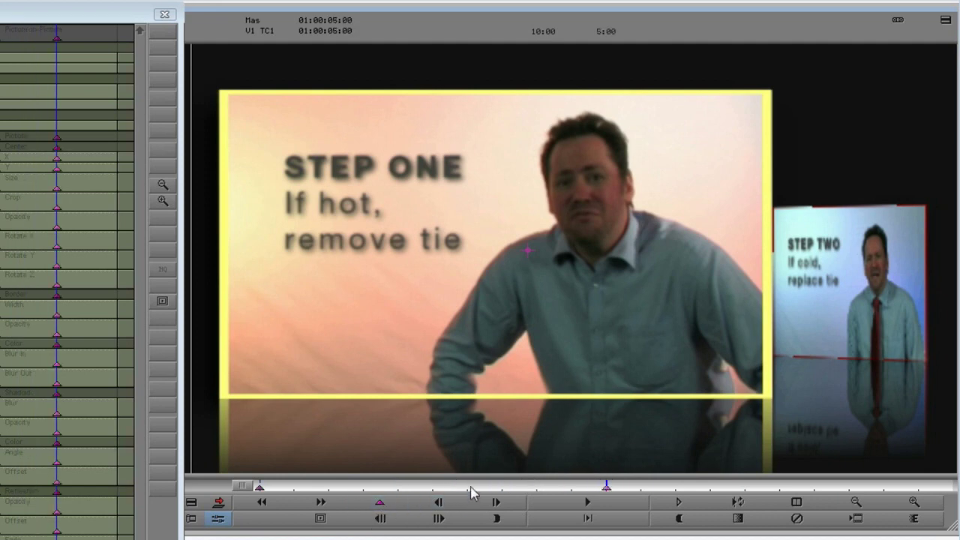
{"action": "left_click_drag", "start_coordinate": [625, 485], "coordinate": [746, 495]}
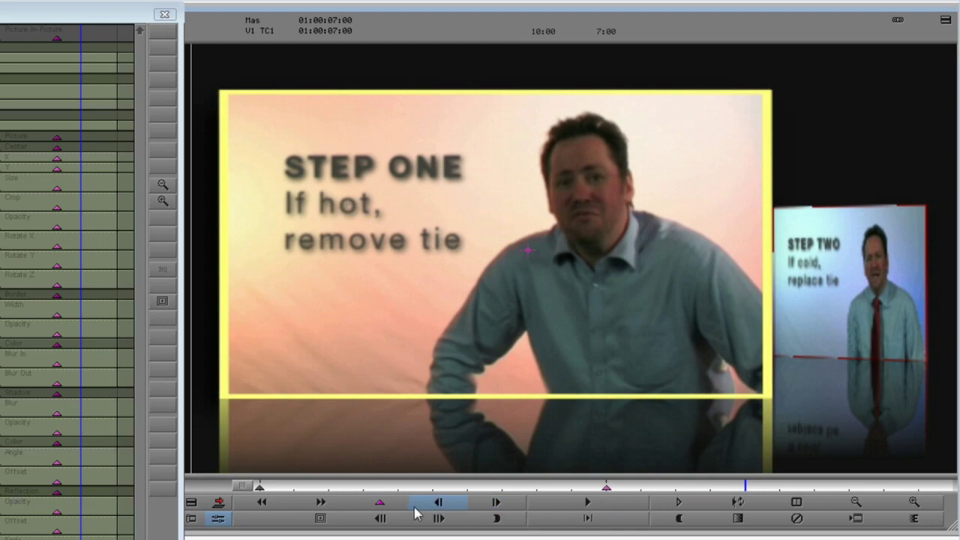
{"action": "left_click", "coordinate": [380, 502]}
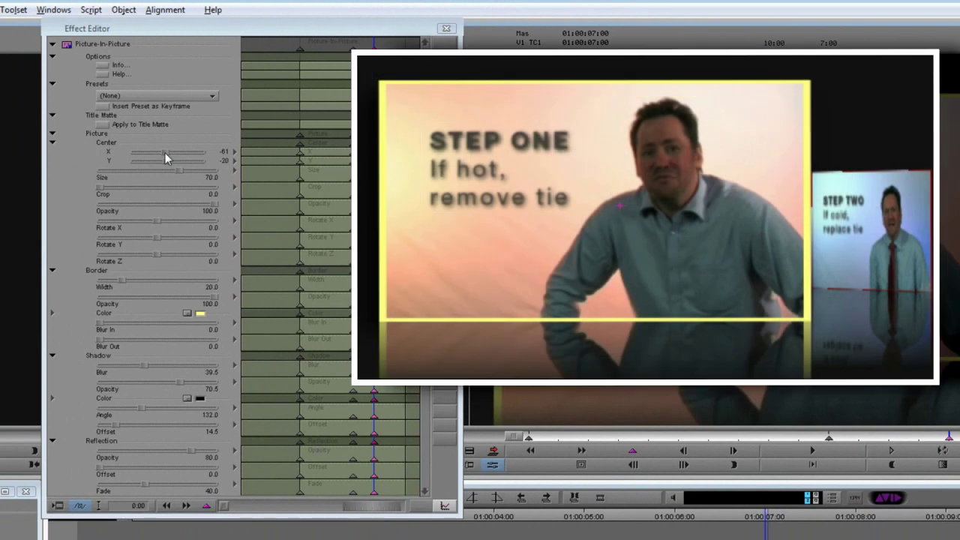
Step: At 07:00, set the STEP ONE inset to Center X -280 and size 35
{"action": "left_click", "coordinate": [165, 152]}
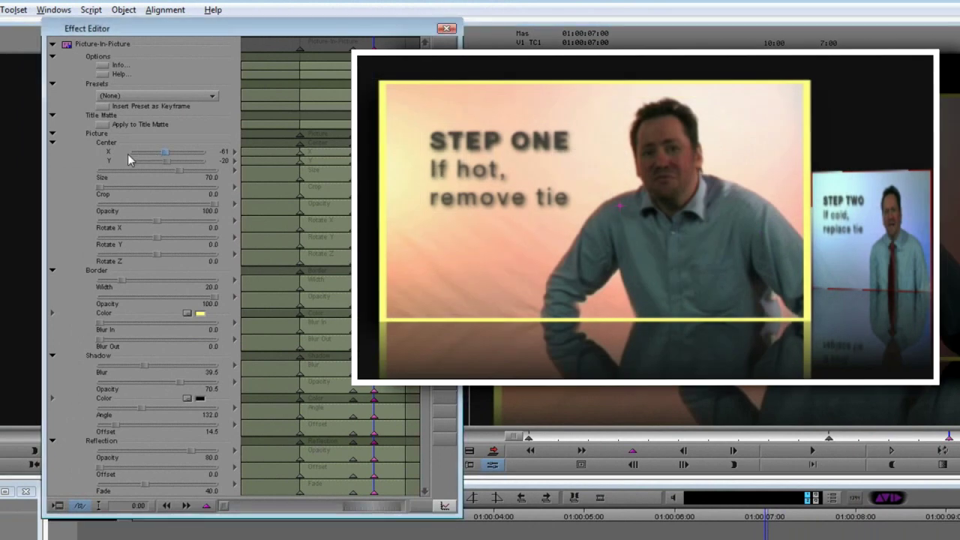
{"action": "type", "text": "-280"}
{"action": "key", "text": "Return"}
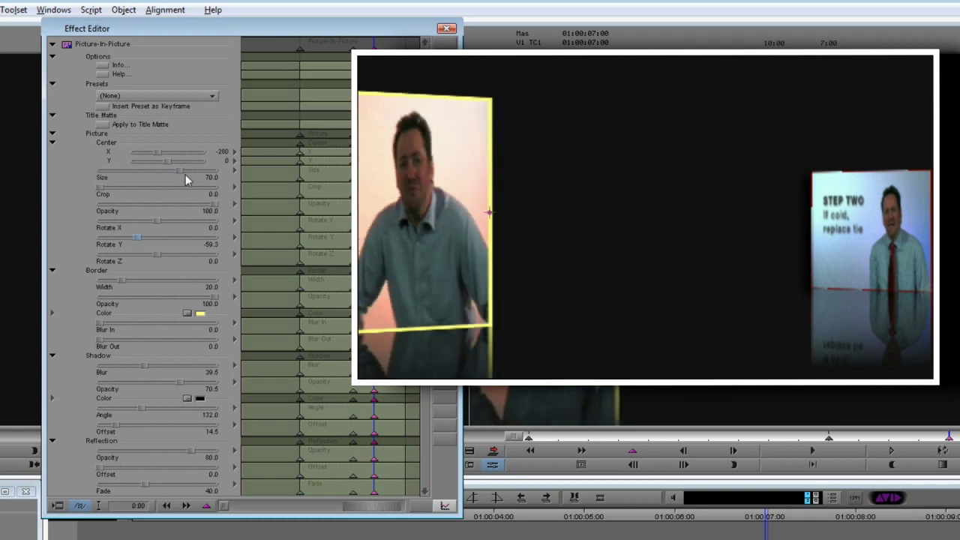
{"action": "type", "text": "35"}
{"action": "key", "text": "Return"}
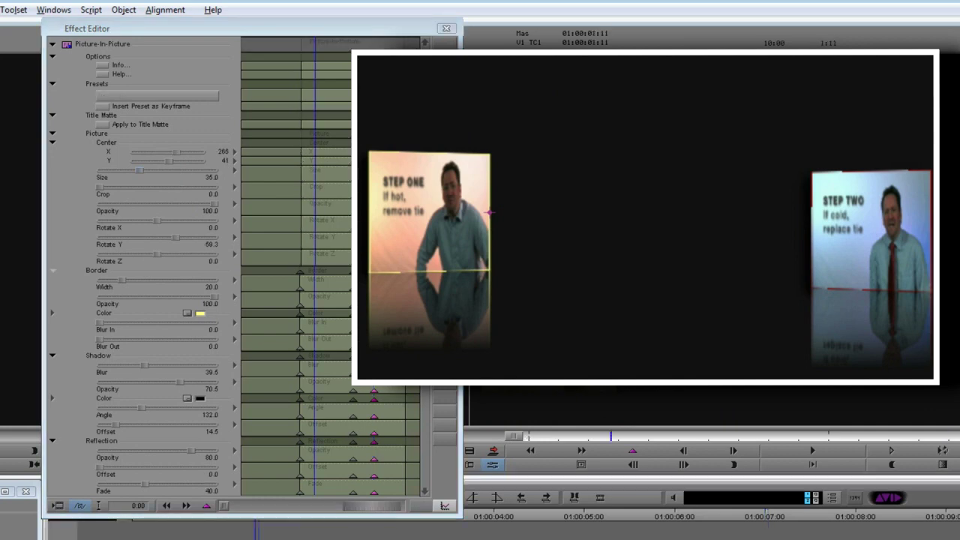
Step: Add STEP TWO keyframes at 00:00, 05:00 and 07:00
{"action": "left_click", "coordinate": [528, 450]}
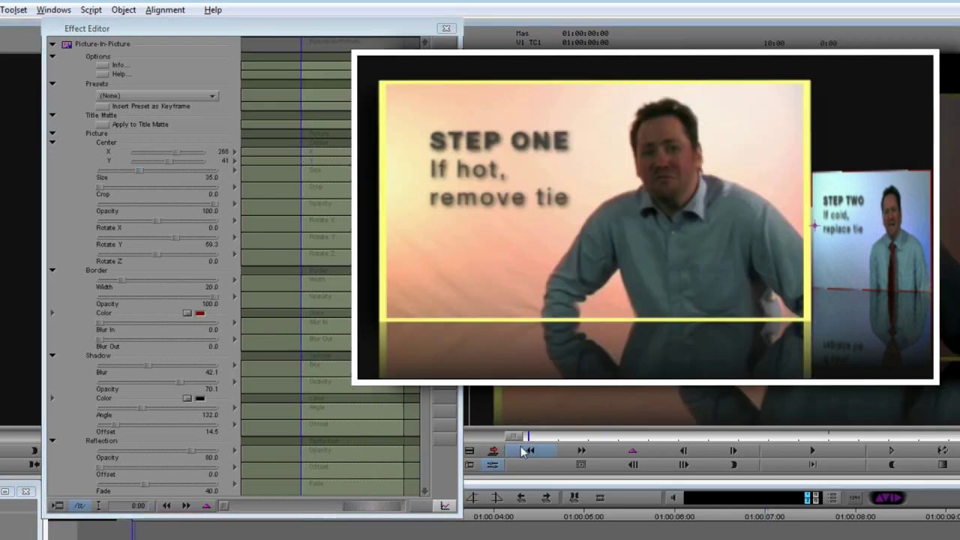
{"action": "left_click", "coordinate": [632, 450]}
{"action": "left_click_drag", "start_coordinate": [703, 440], "coordinate": [830, 438]}
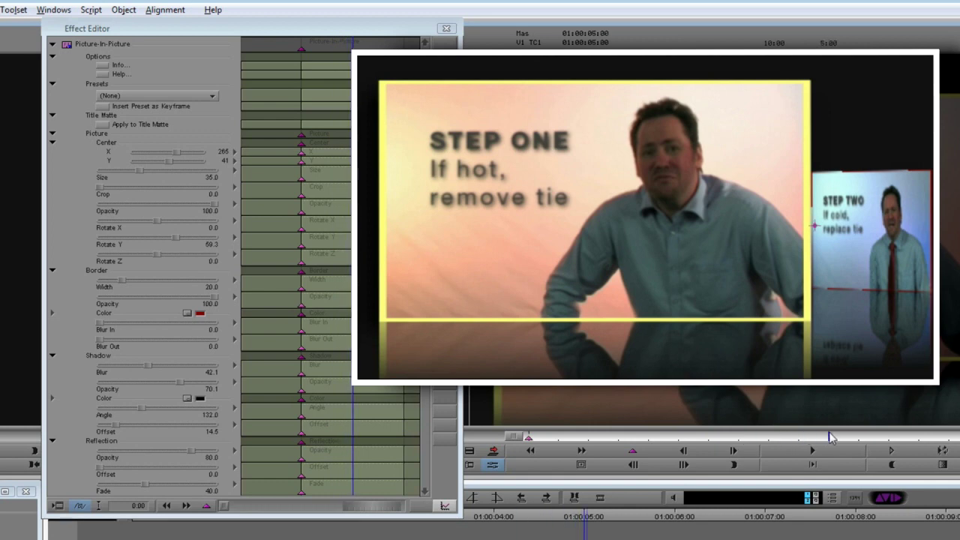
{"action": "left_click", "coordinate": [632, 451]}
{"action": "left_click_drag", "start_coordinate": [903, 437], "coordinate": [950, 437]}
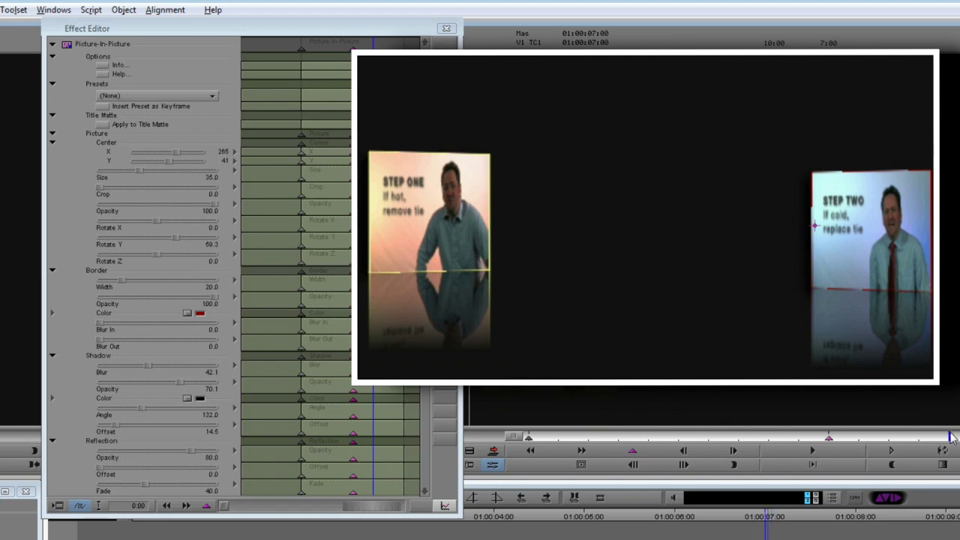
{"action": "left_click", "coordinate": [632, 450]}
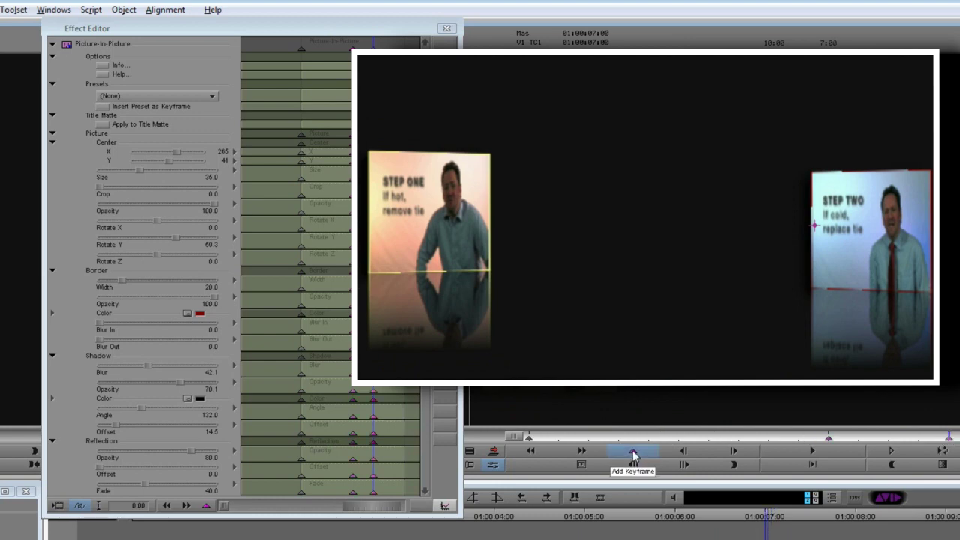
Step: At 07:00, set STEP TWO to size 70, Center Y 0, and sample a yellow border colour
{"action": "left_click", "coordinate": [139, 172]}
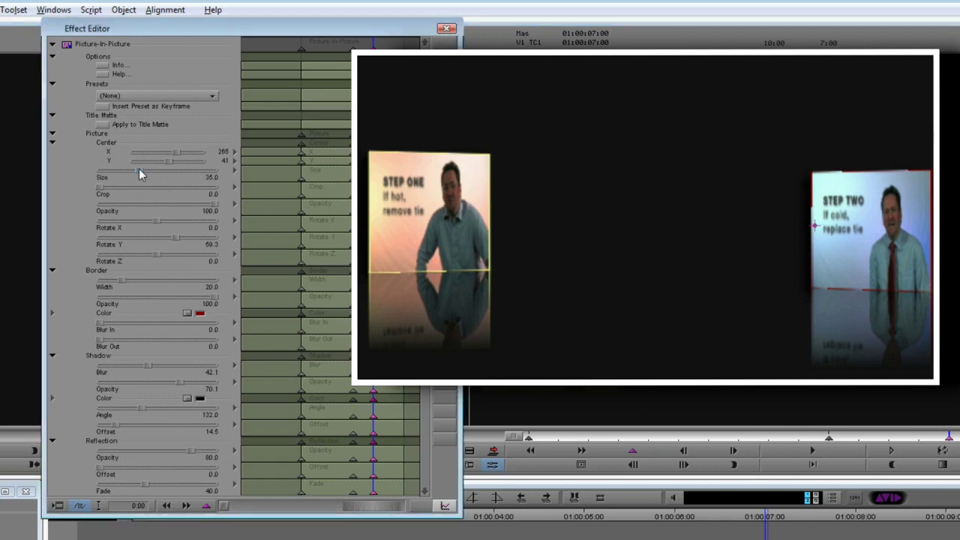
{"action": "type", "text": "70"}
{"action": "key", "text": "Return"}
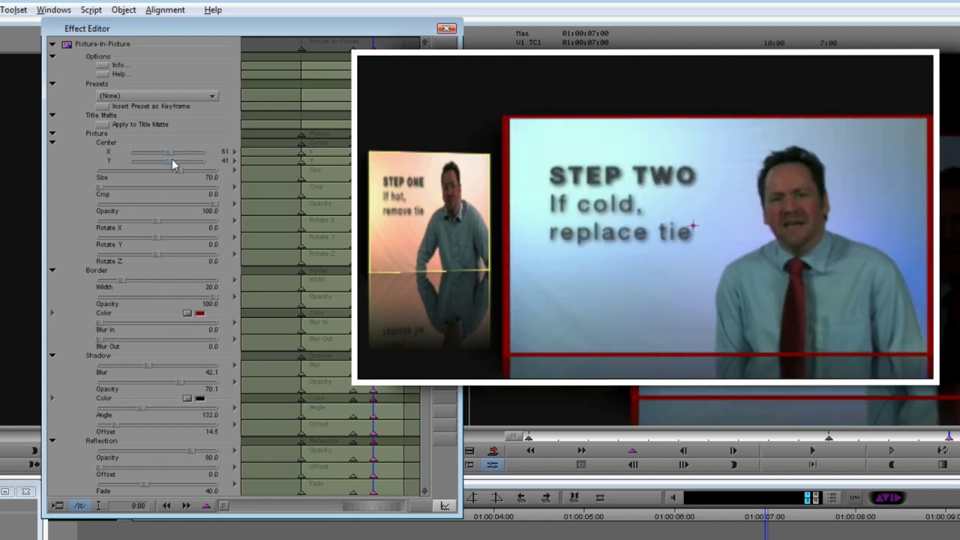
{"action": "type", "text": "0"}
{"action": "key", "text": "Return"}
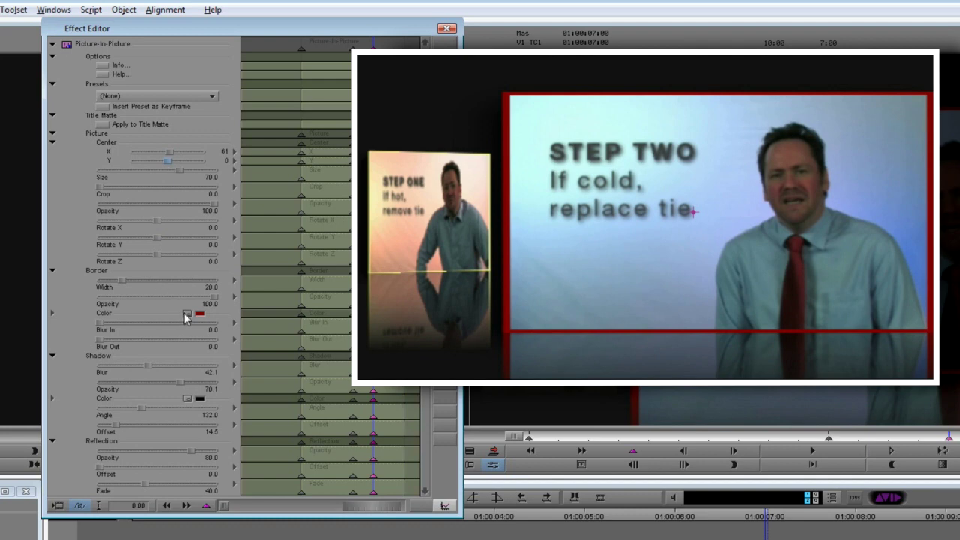
{"action": "left_click", "coordinate": [193, 314]}
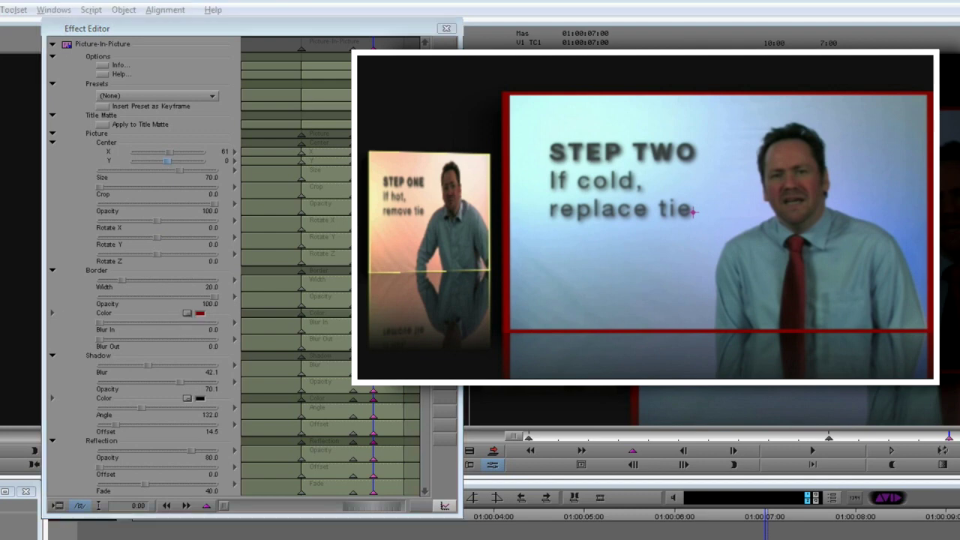
{"action": "left_click", "coordinate": [489, 212]}
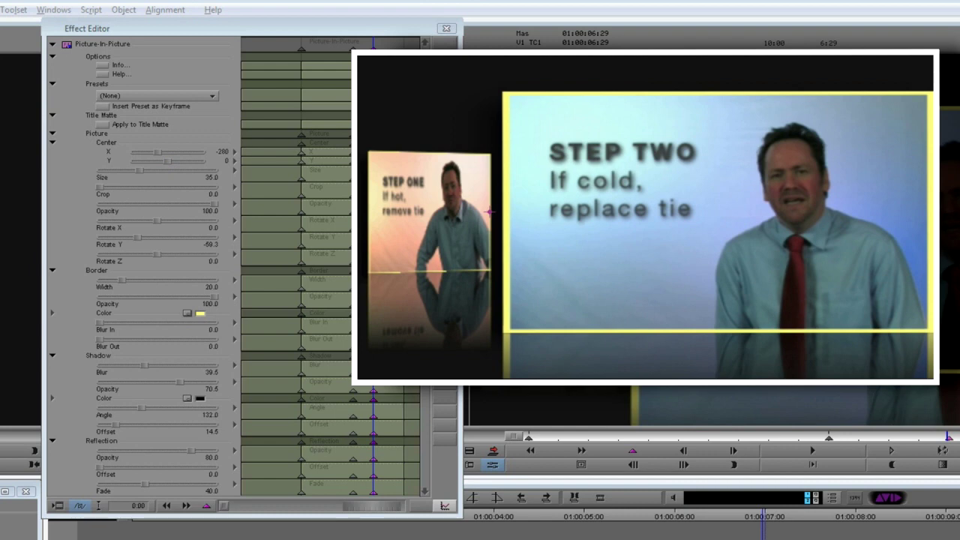
{"action": "key", "text": "ctrl+z"}
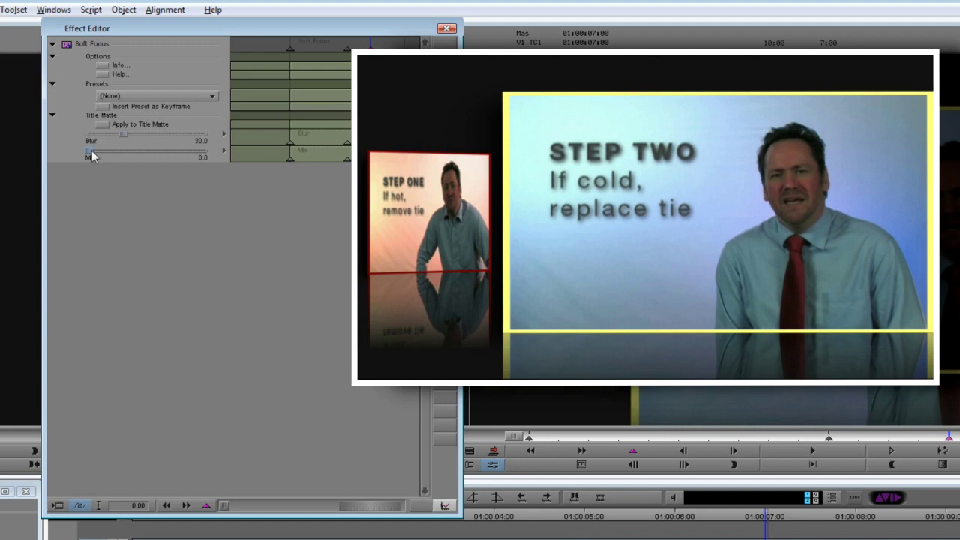
Step: Set the Soft Focus Mix to 100, then scrub from before the blur to preview it fading in
{"action": "type", "text": "00"}
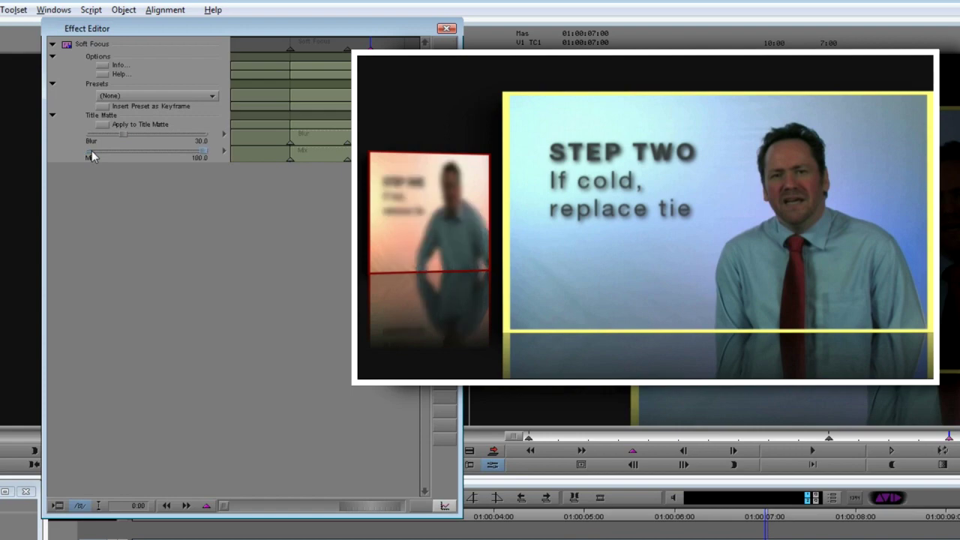
{"action": "left_click", "coordinate": [861, 438]}
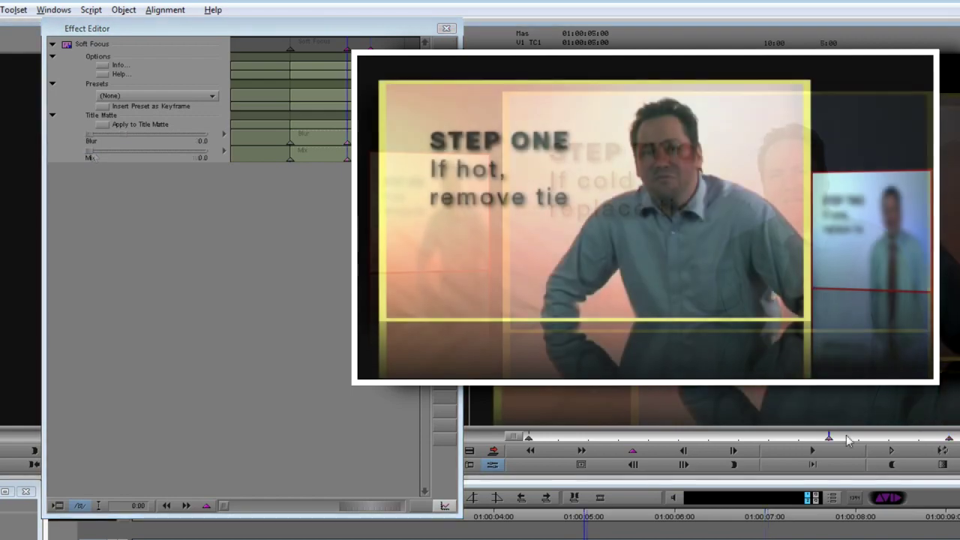
{"action": "left_click_drag", "start_coordinate": [873, 440], "coordinate": [947, 442]}
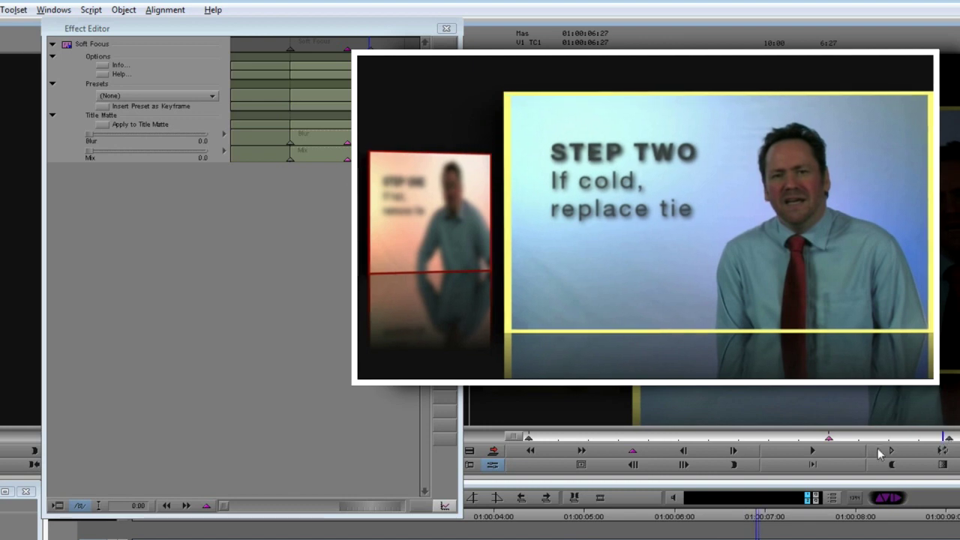